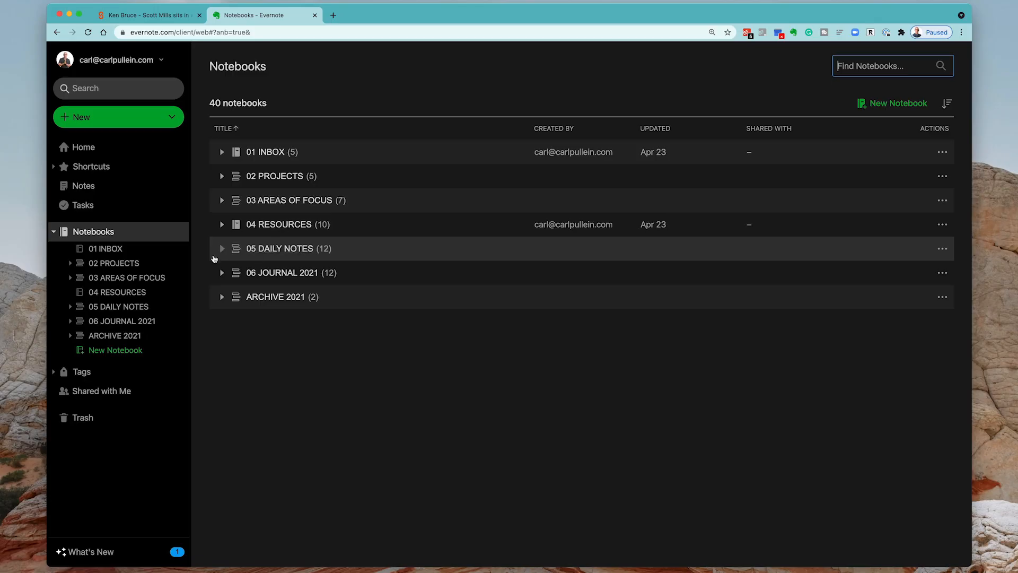
Step: Examine the monthly notebooks inside the 05 DAILY NOTES and 06 JOURNAL 2021 stacks, collapsing each stack again
left_click(222, 249)
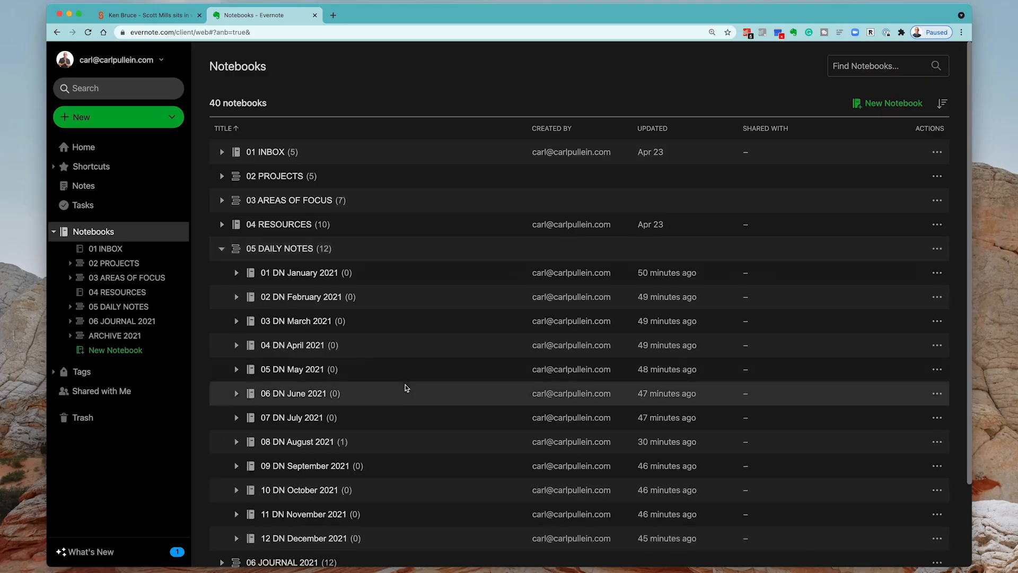
scroll(405, 384, "down", 3)
scroll(404, 385, "up", 2)
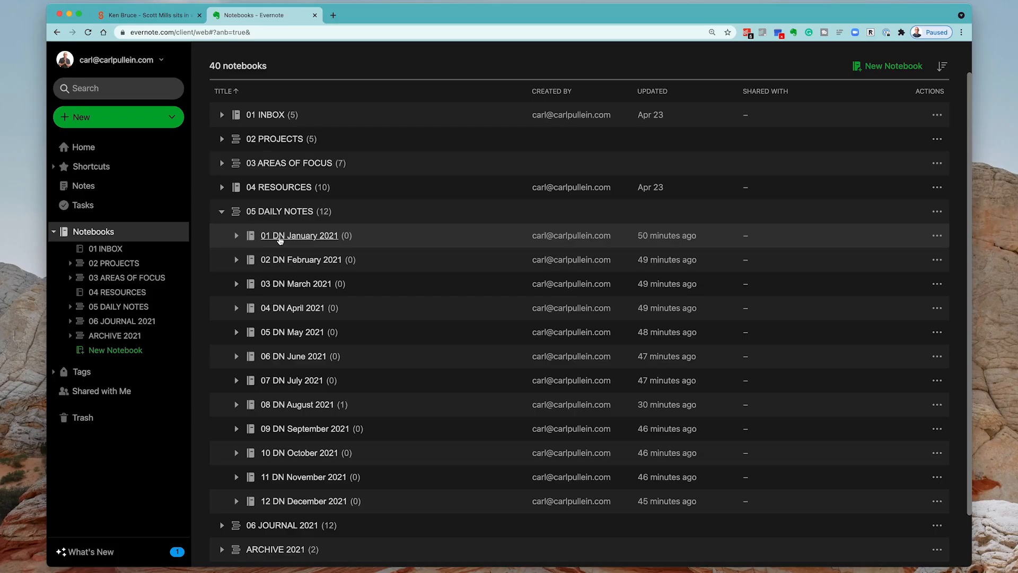
left_click(222, 211)
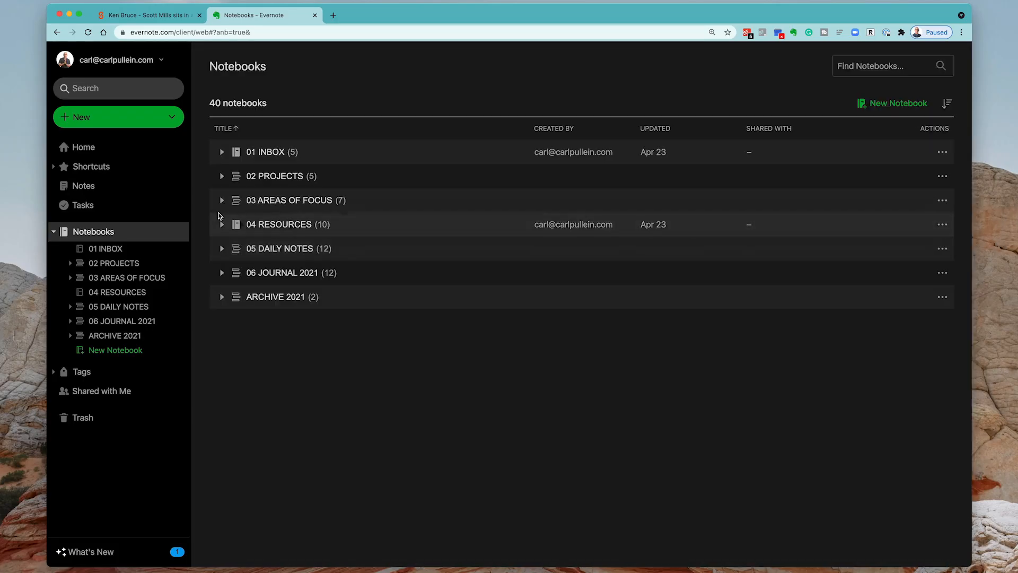
left_click(223, 274)
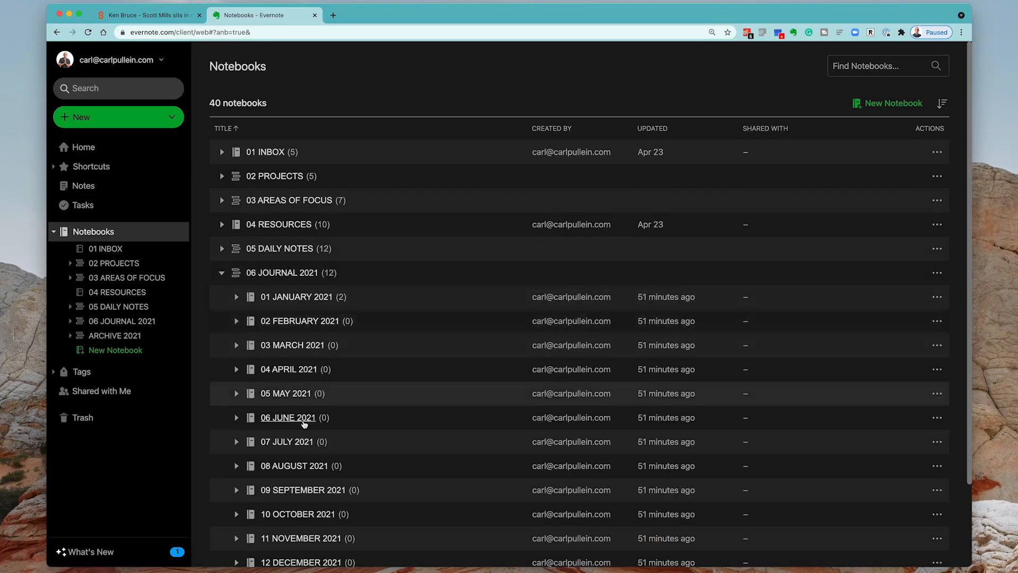
scroll(299, 424, "down", 1)
scroll(303, 427, "down", 1)
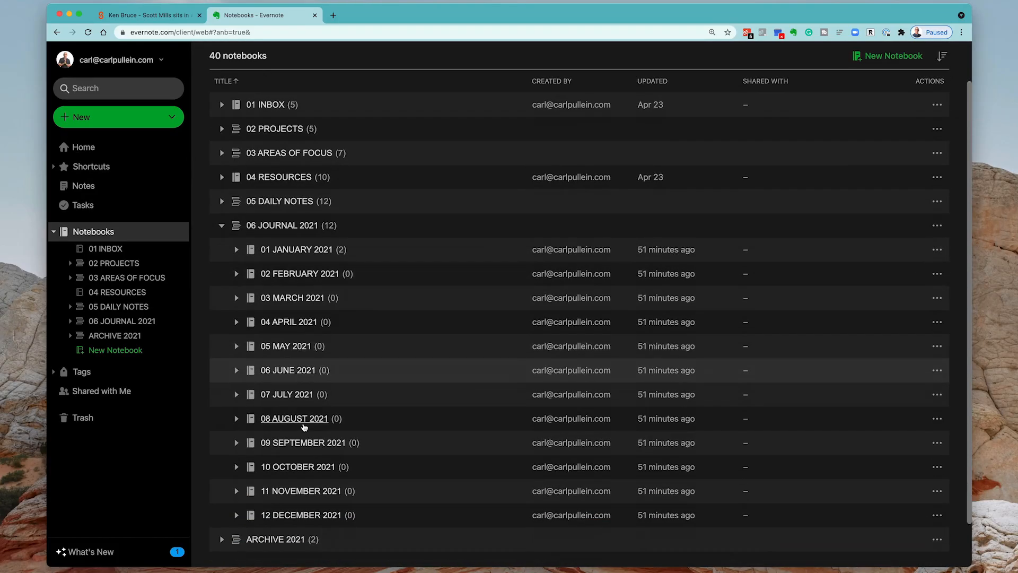
left_click(221, 225)
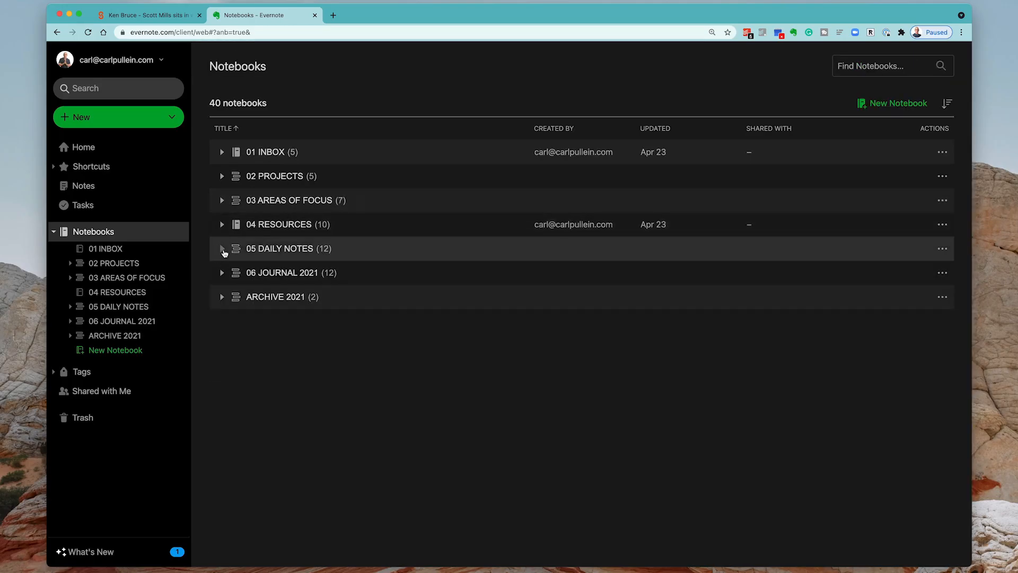
Step: Expand the 05 DAILY NOTES stack and open the 08 DN August 2021 notebook to view its daily note
left_click(222, 249)
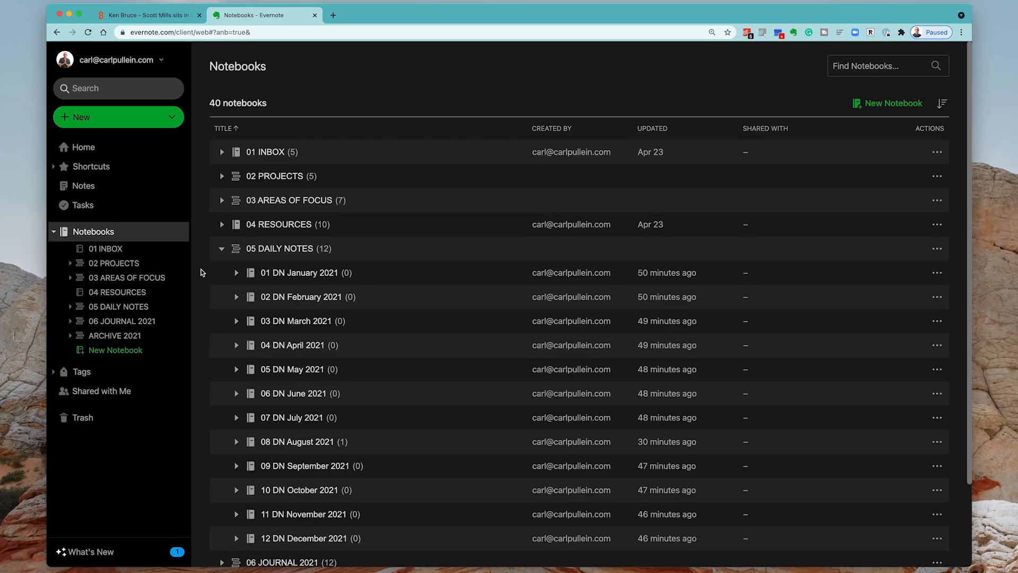
left_click(311, 445)
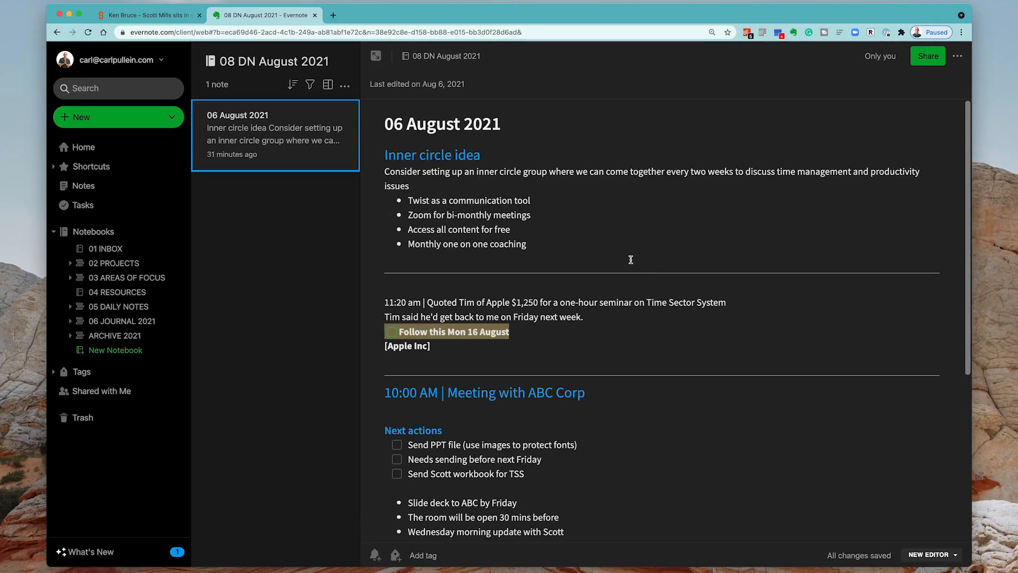
scroll(627, 254, "down", 1)
scroll(627, 254, "up", 1)
Step: Strike through the "Inner circle idea" heading in the 06 August 2021 note
left_click_drag(381, 154, 576, 238)
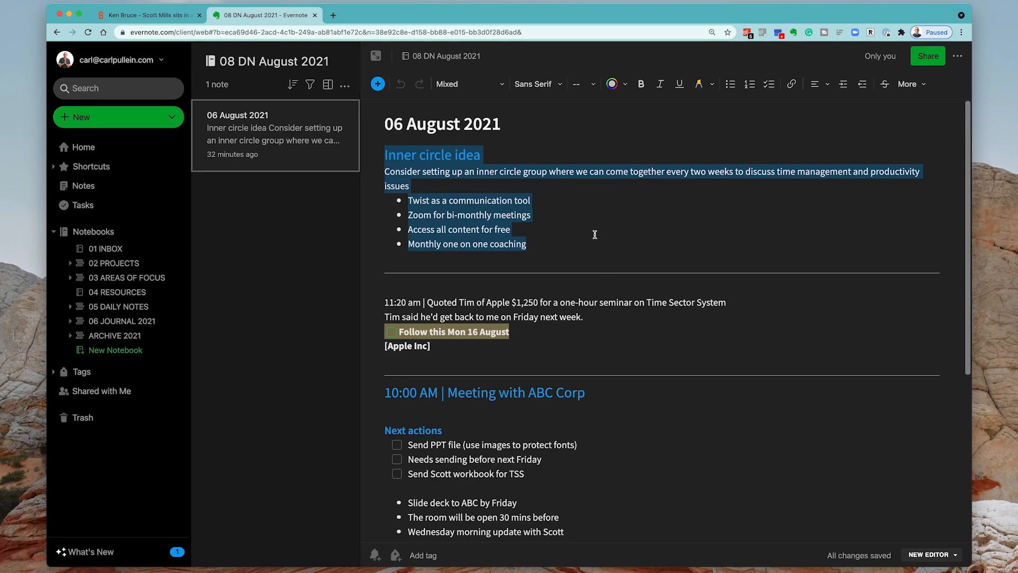
left_click(709, 349)
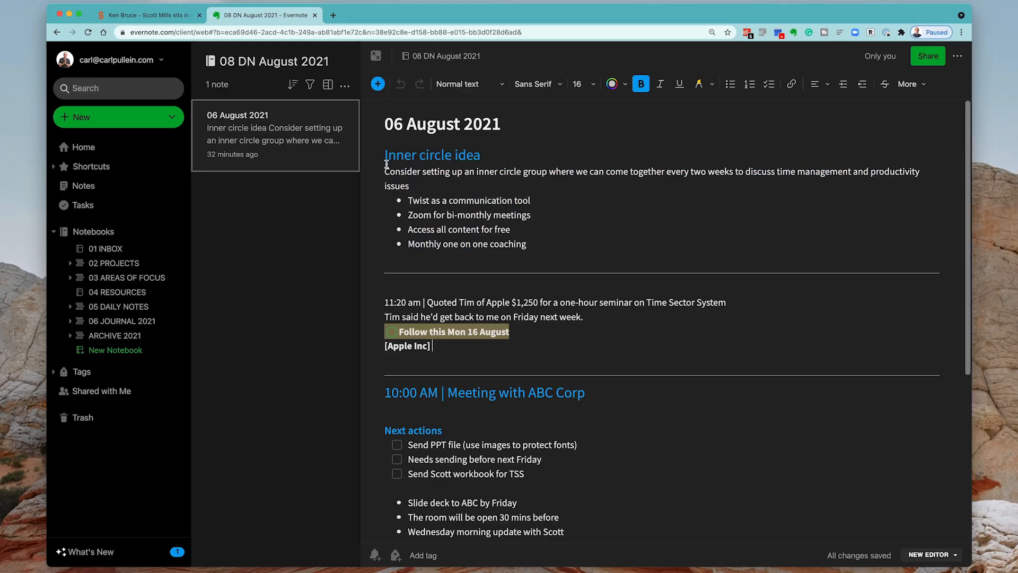
left_click_drag(385, 153, 503, 151)
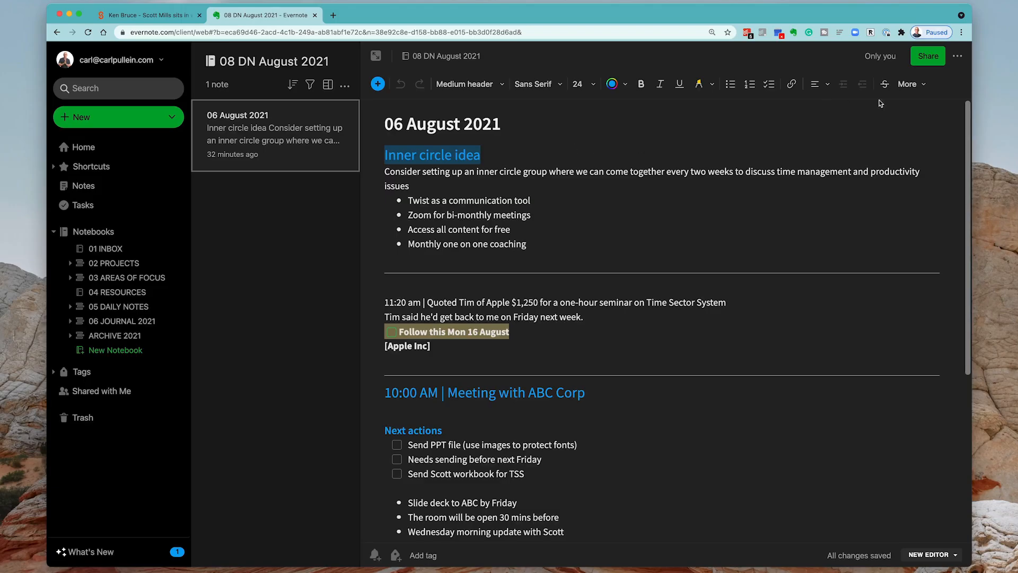
left_click(885, 84)
left_click(652, 155)
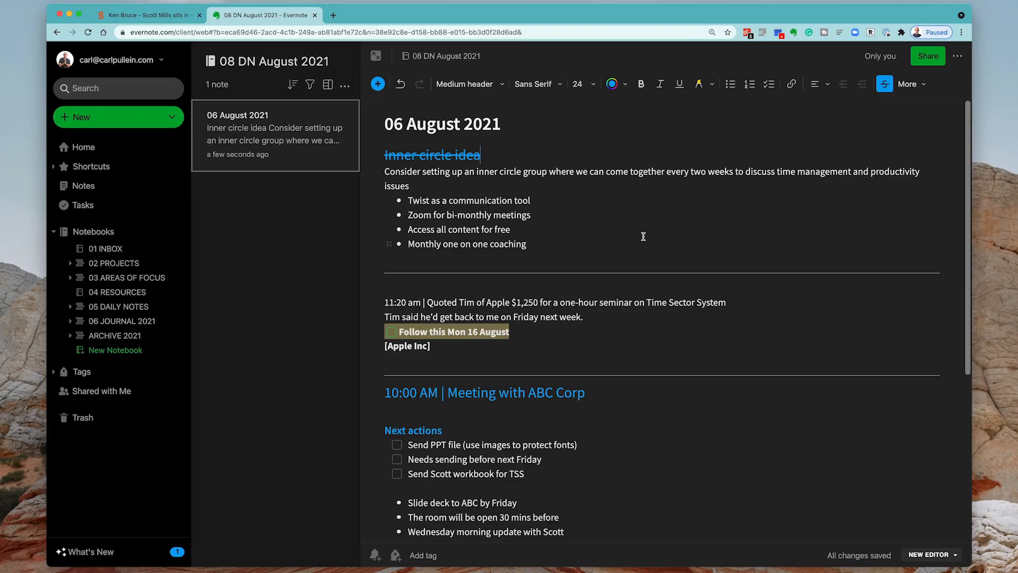
Step: Change "Follow" to "Follow-up" in the highlighted "this Mon 16 August" line above [Apple Inc]
left_click(625, 325)
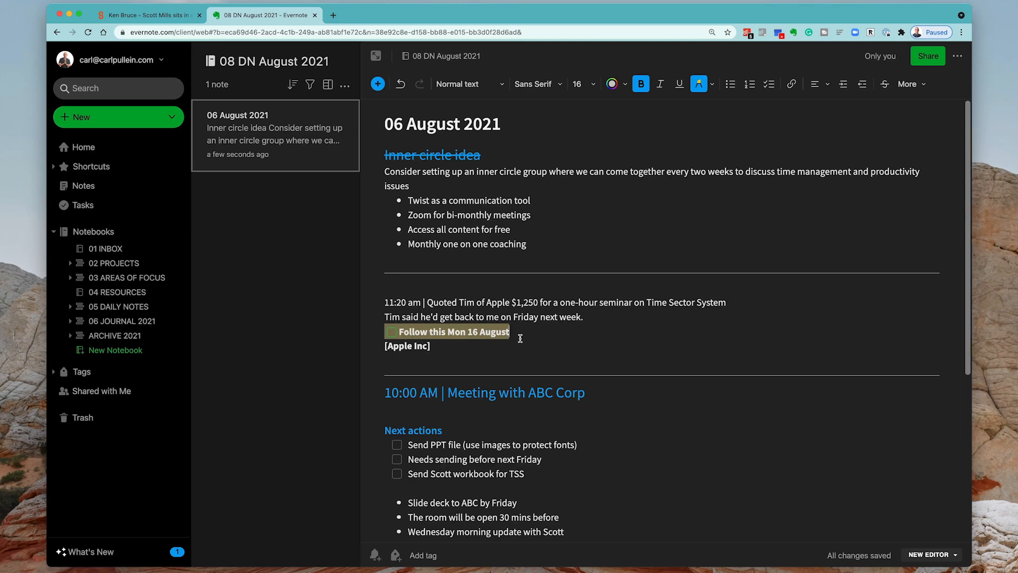
left_click(426, 329)
type("-up")
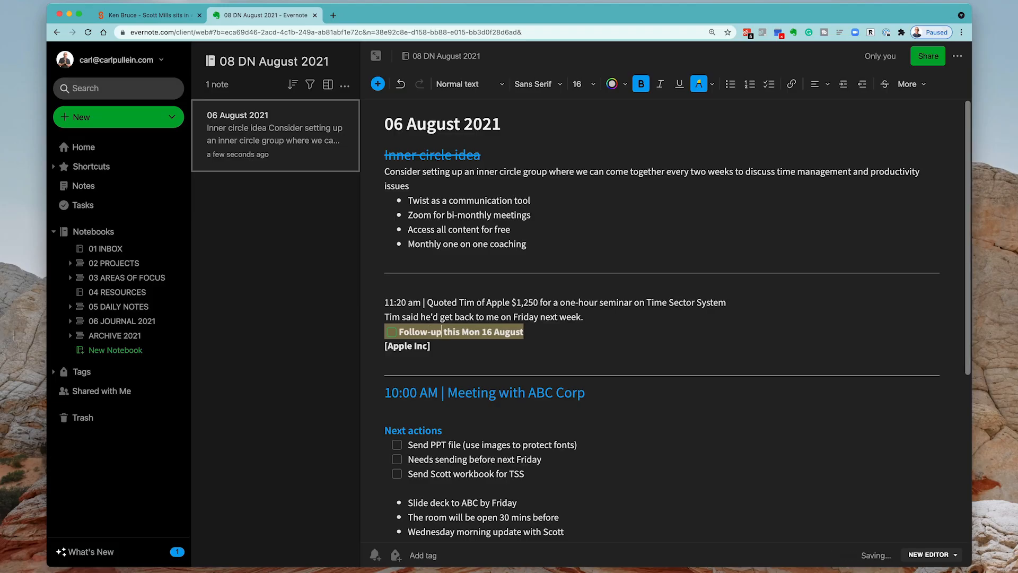
left_click(561, 343)
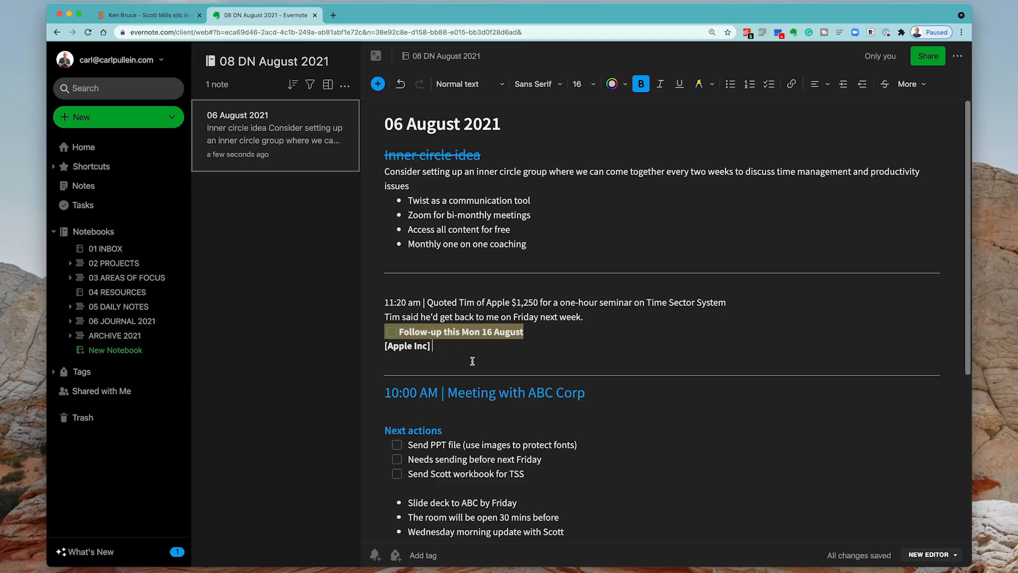
Step: Mark all three Next actions checklist items under the ABC Corp meeting as done
scroll(660, 437, "down", 5)
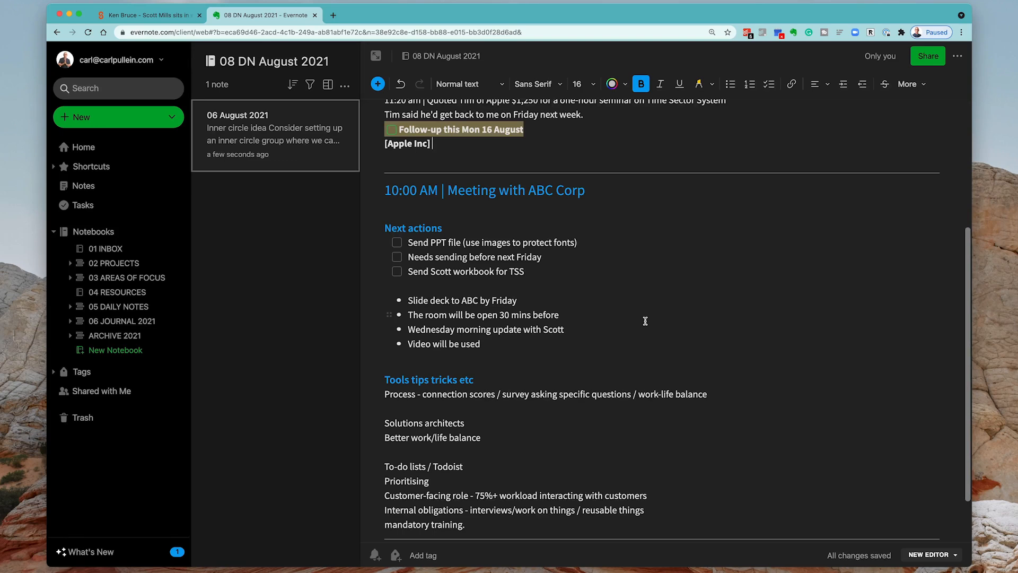
scroll(645, 320, "down", 1)
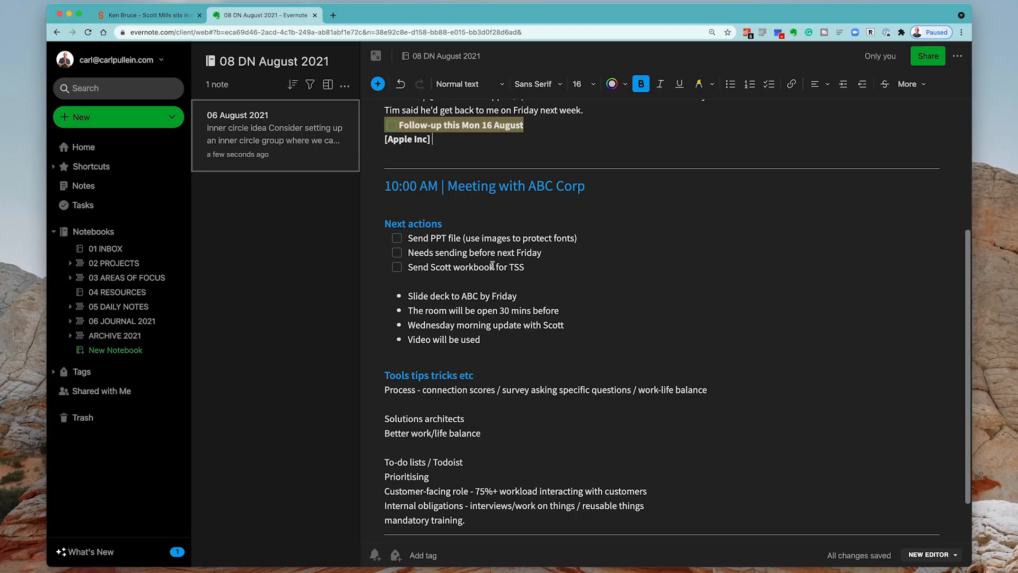
left_click(397, 239)
left_click(397, 253)
left_click(397, 267)
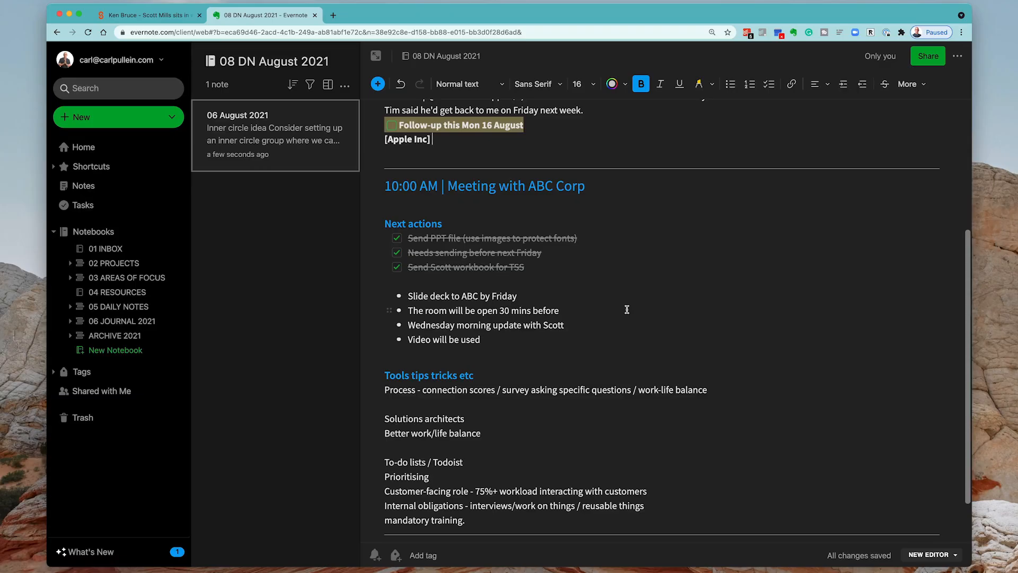
Step: Review the rest of the daily note and add a new tag "Apple Inc" to it
scroll(609, 303, "down", 2)
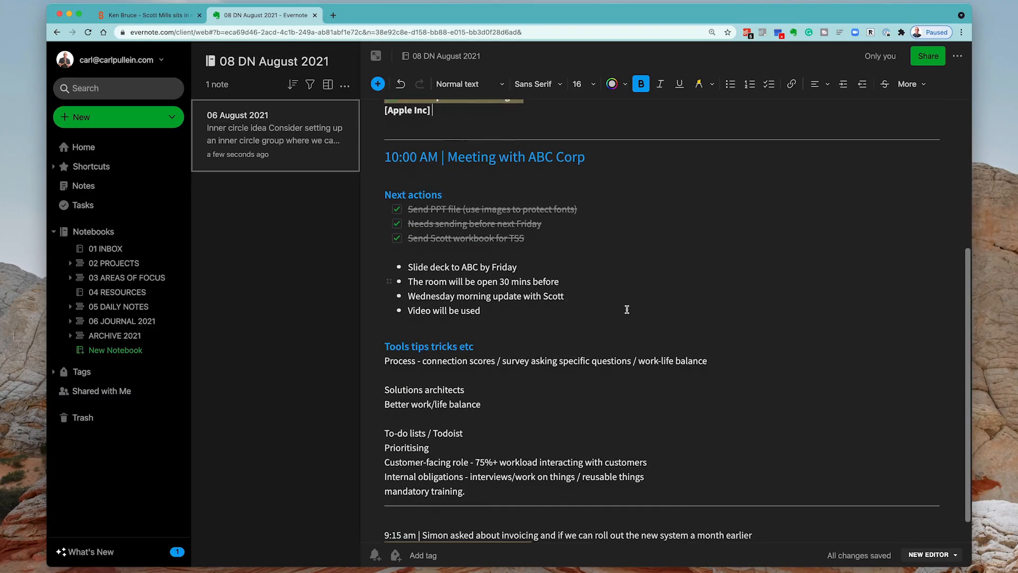
scroll(473, 280, "down", 1)
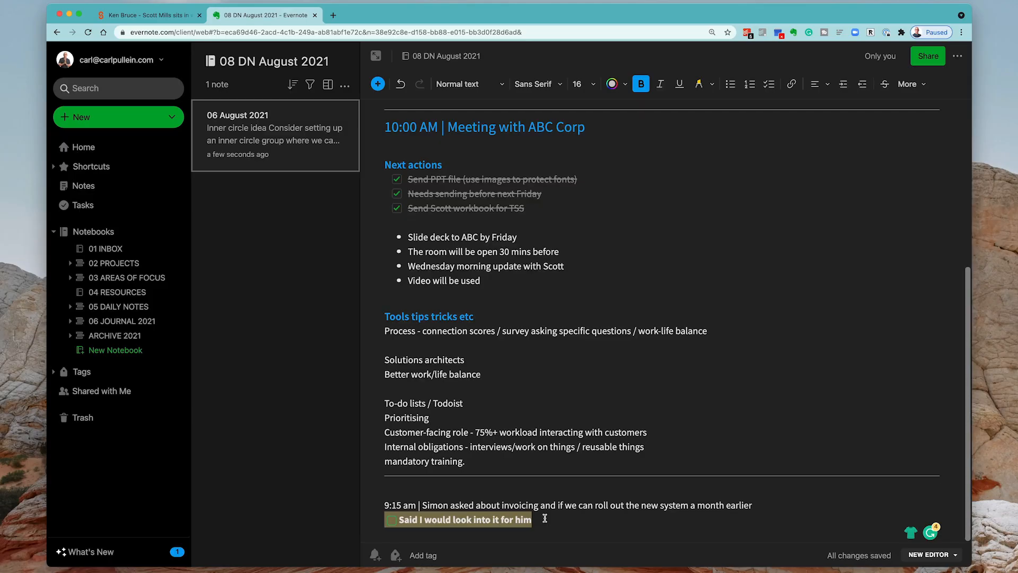
scroll(545, 518, "up", 5)
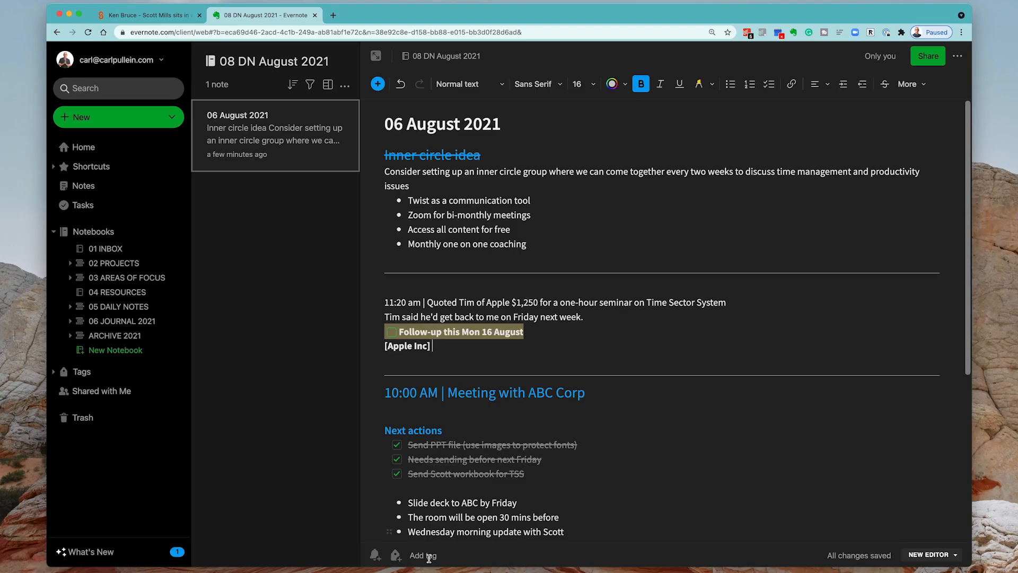
left_click(396, 556)
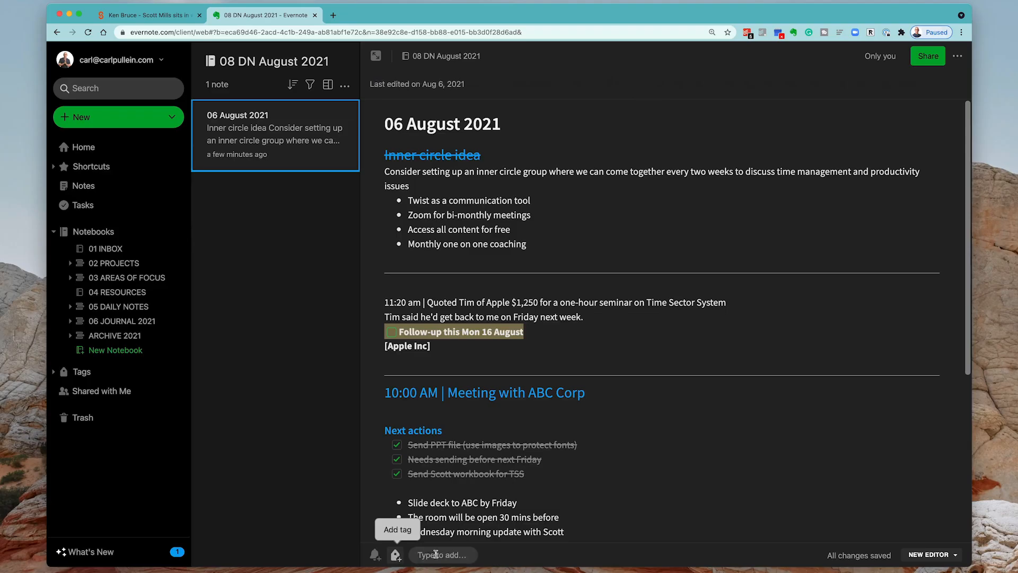
type("Appl")
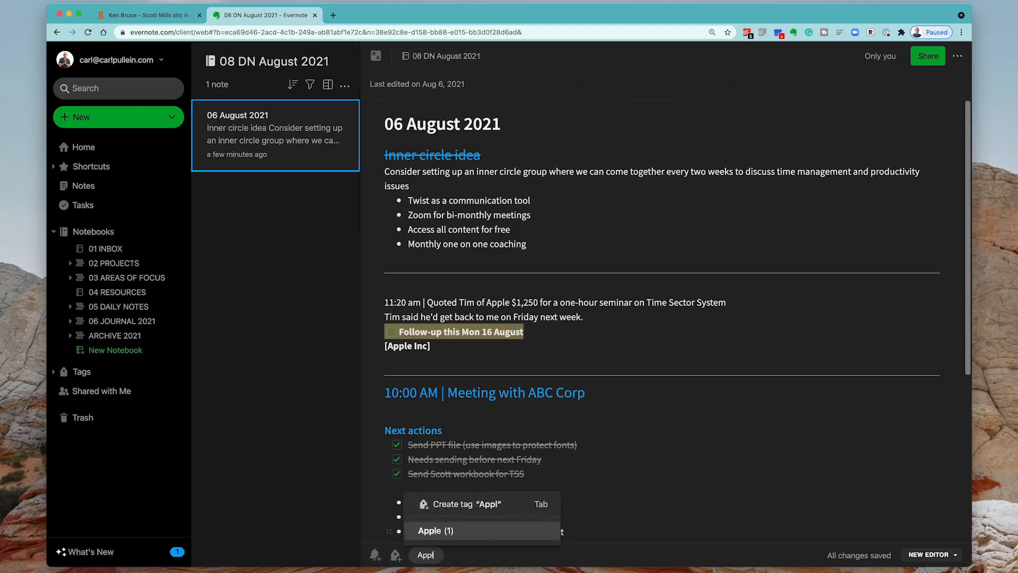
type("e Inc")
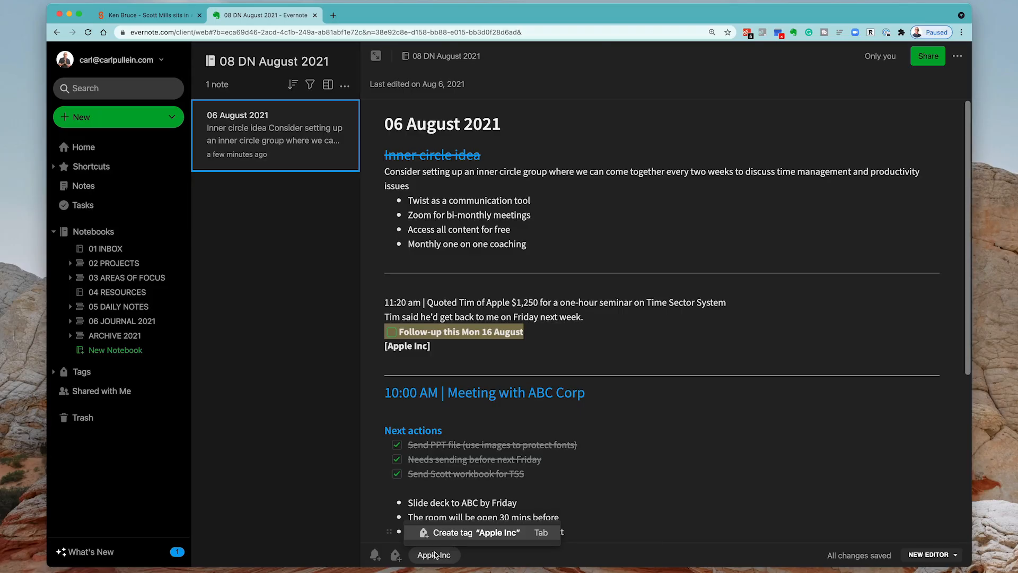
key("Return")
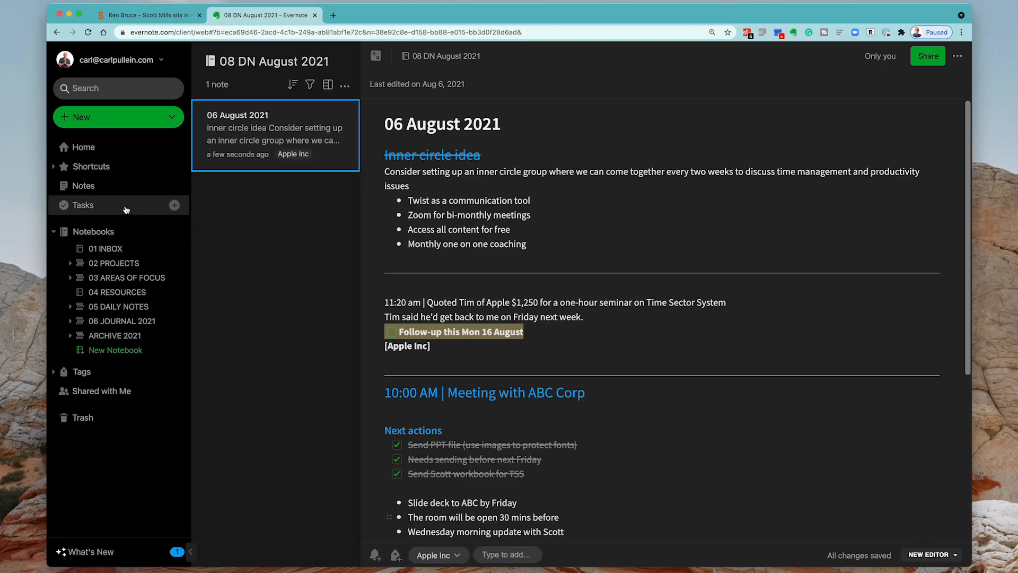
Step: Expand the shortcuts, open the 08 DN August 2021 notebook from them, and sort its notes by date created
left_click(57, 167)
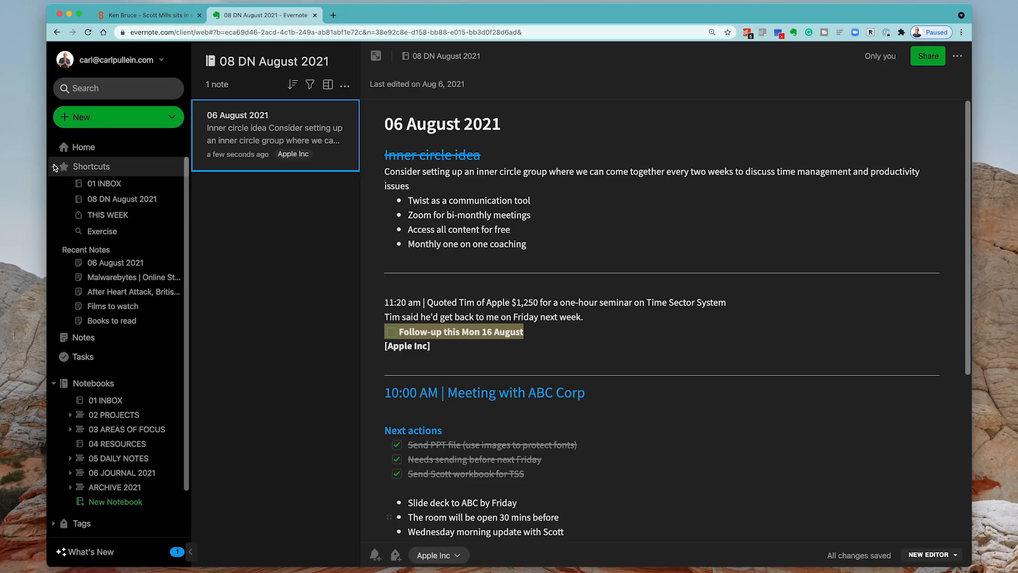
left_click(121, 205)
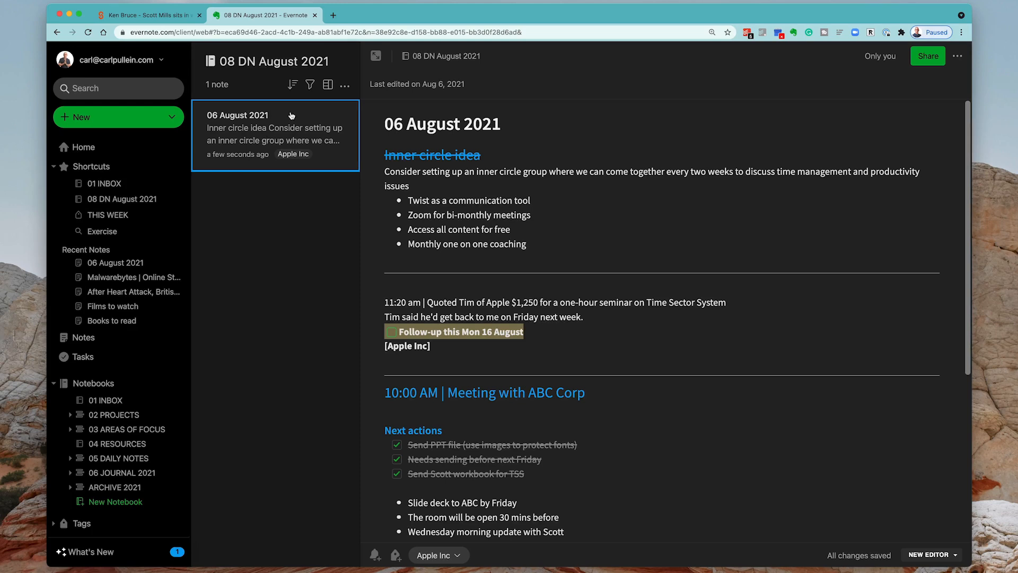
left_click(294, 84)
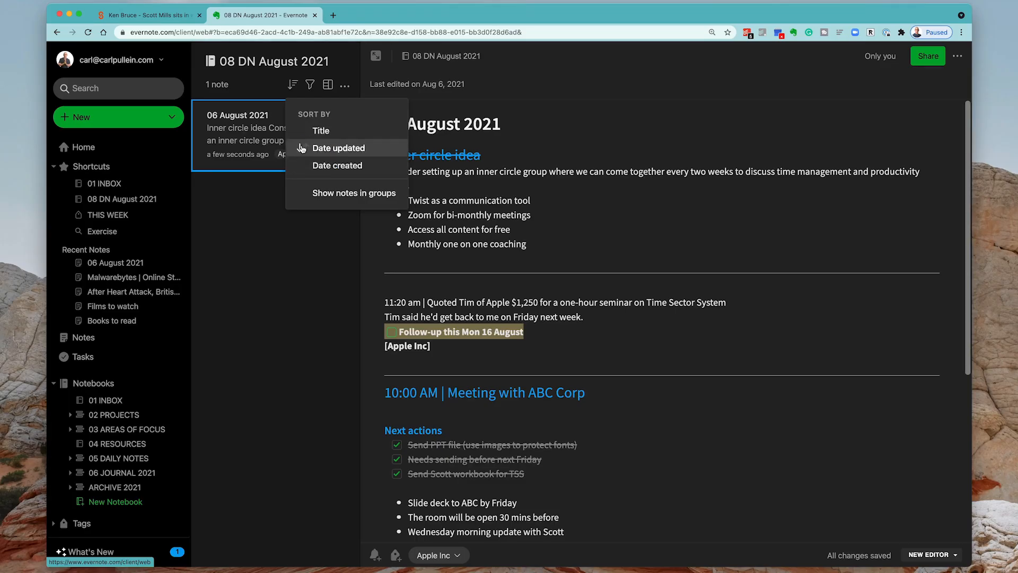
left_click(325, 168)
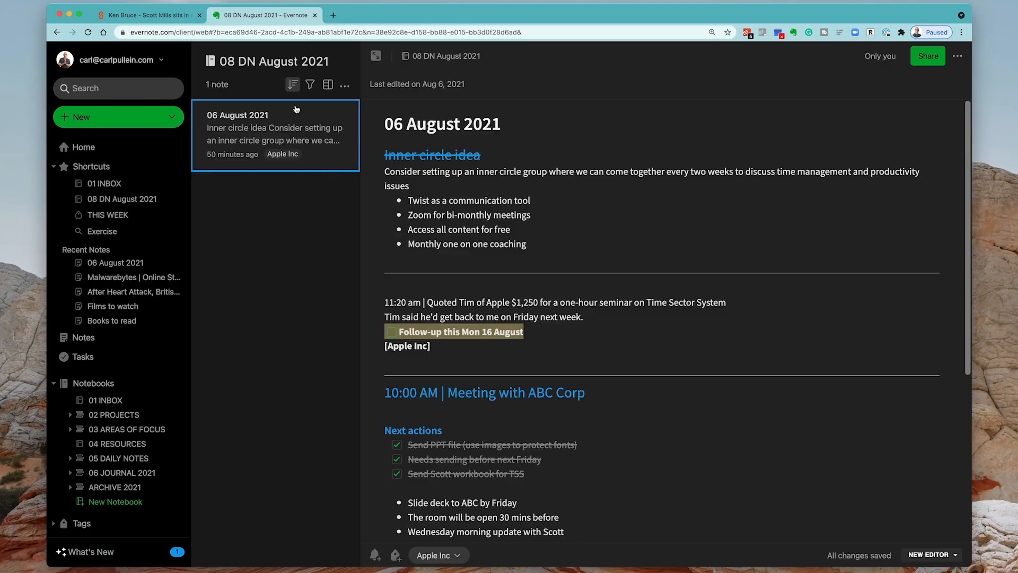
Step: Reverse the date-created sort direction of the note list, switch it back, and check the sort options
left_click(292, 85)
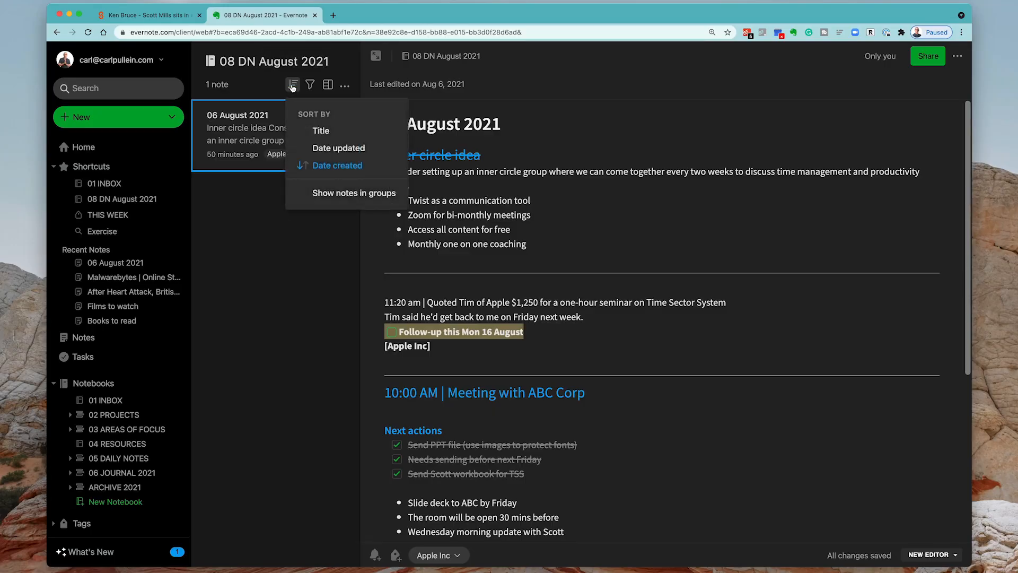
left_click(308, 166)
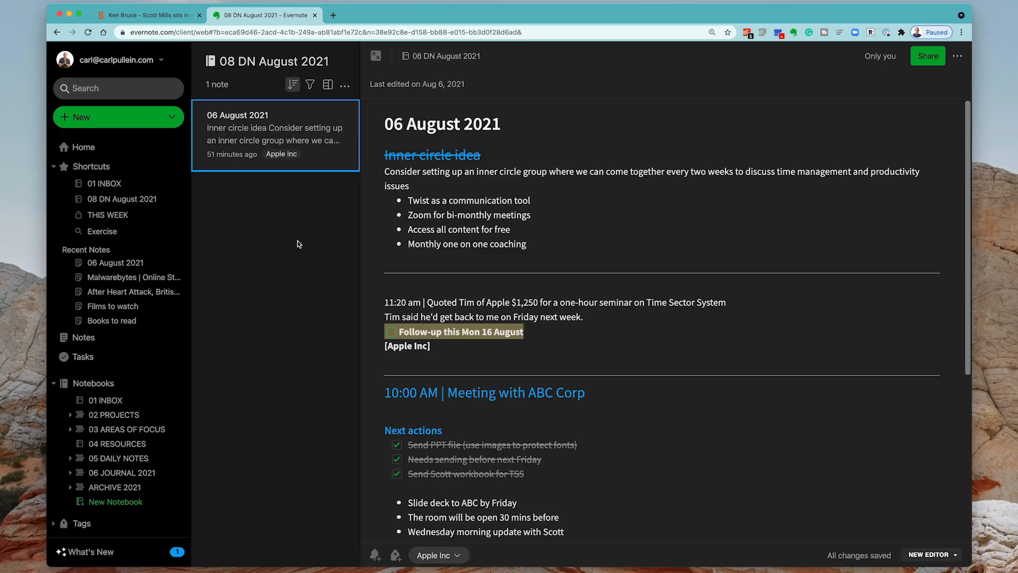
left_click(292, 85)
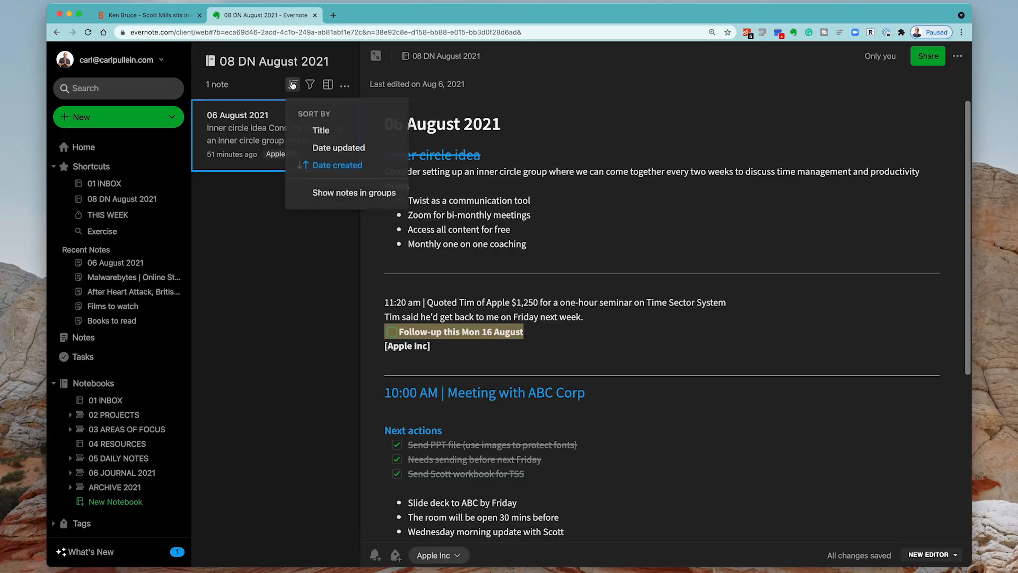
left_click(300, 168)
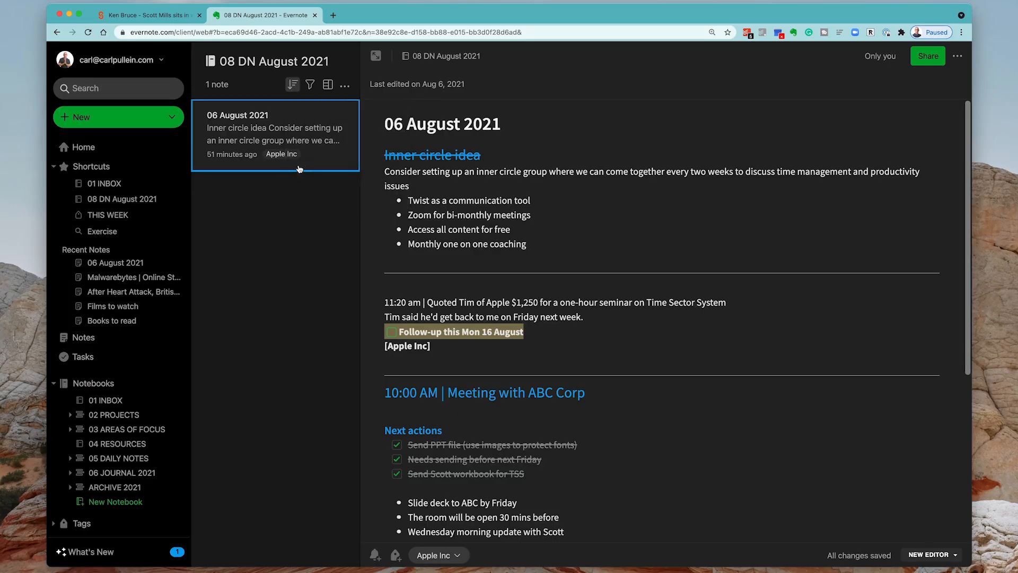
left_click(292, 85)
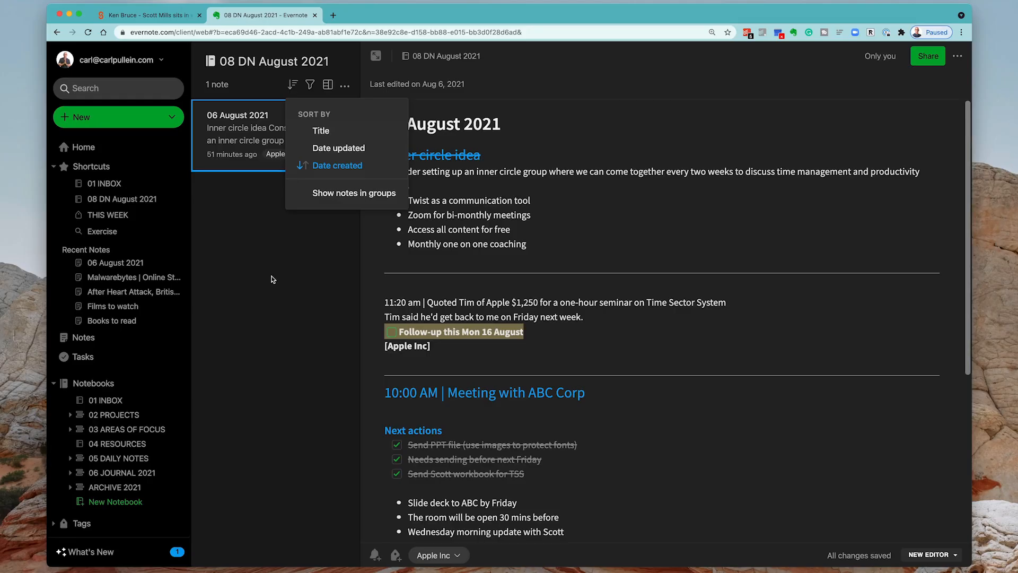
key("Escape")
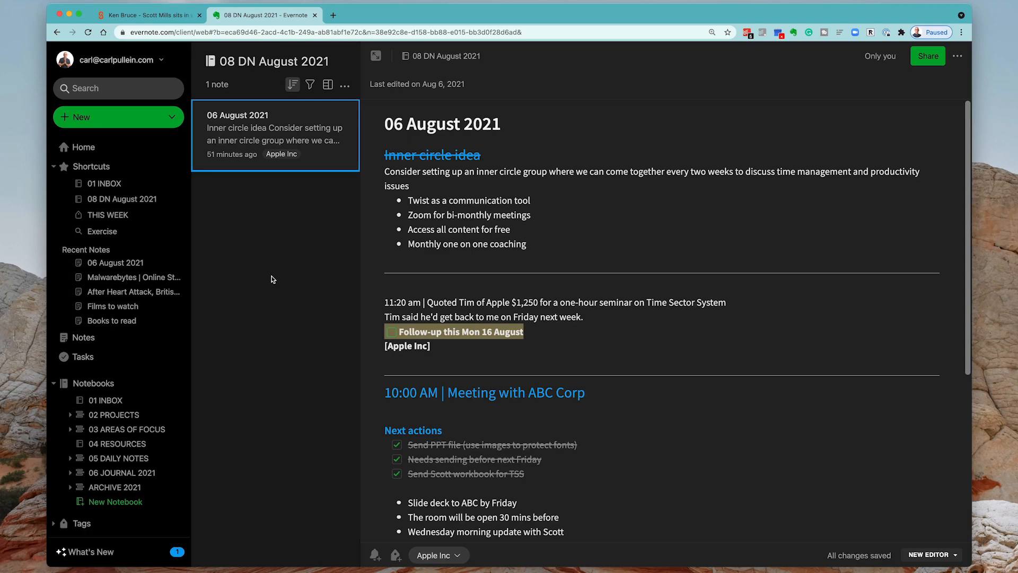